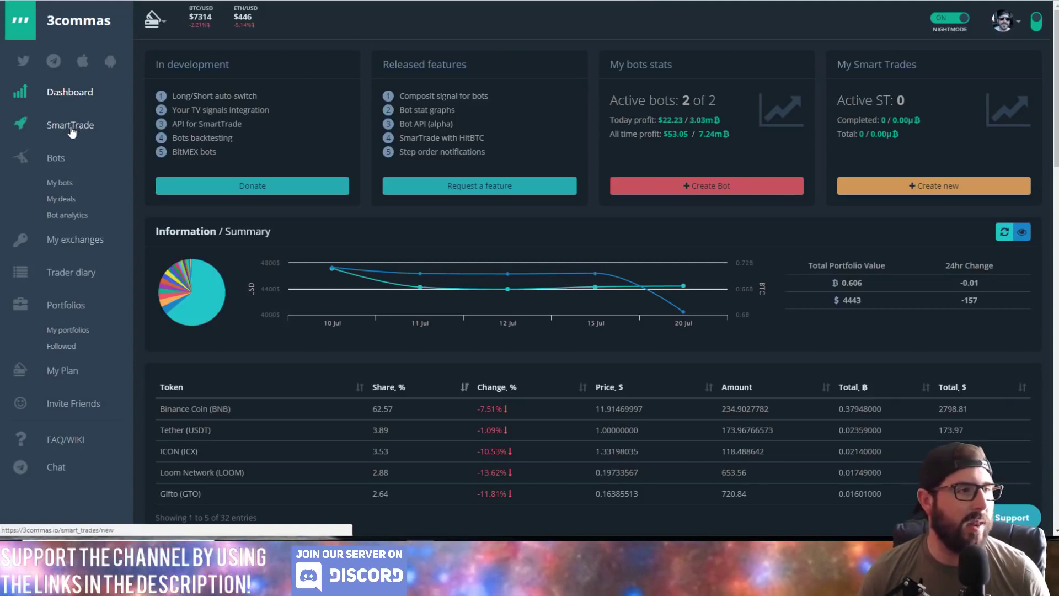
Step: Open My bots to see Gnome BNB Monster (TP 0.85%) and BNB Hourly (TP 1.54%) running
{"action": "left_click", "coordinate": [71, 184]}
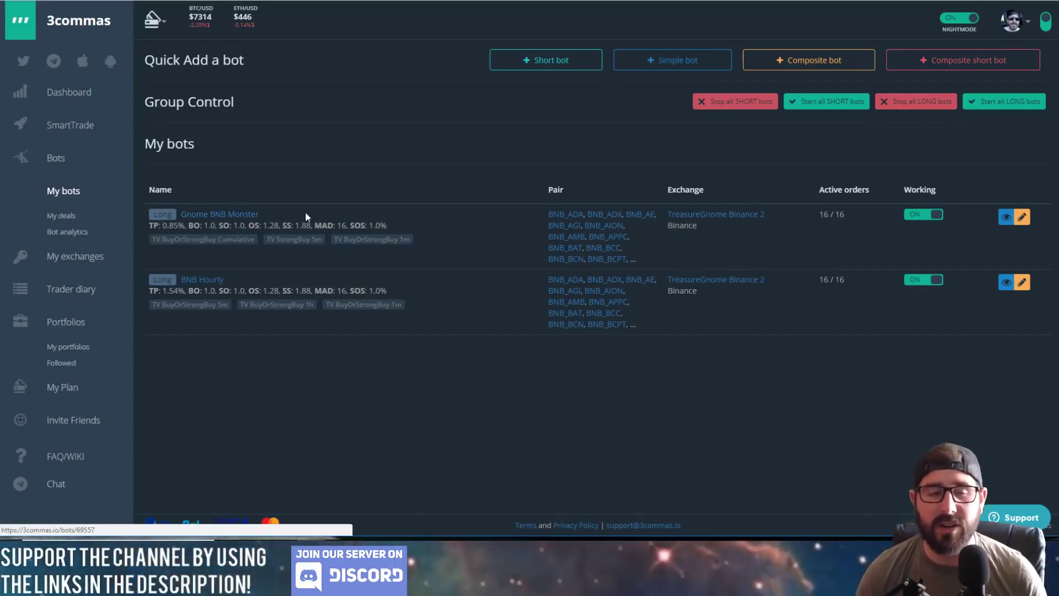
Step: Open Gnome BNB Monster's details and inspect the daily bars in its Profit By Day chart
{"action": "left_click", "coordinate": [212, 217]}
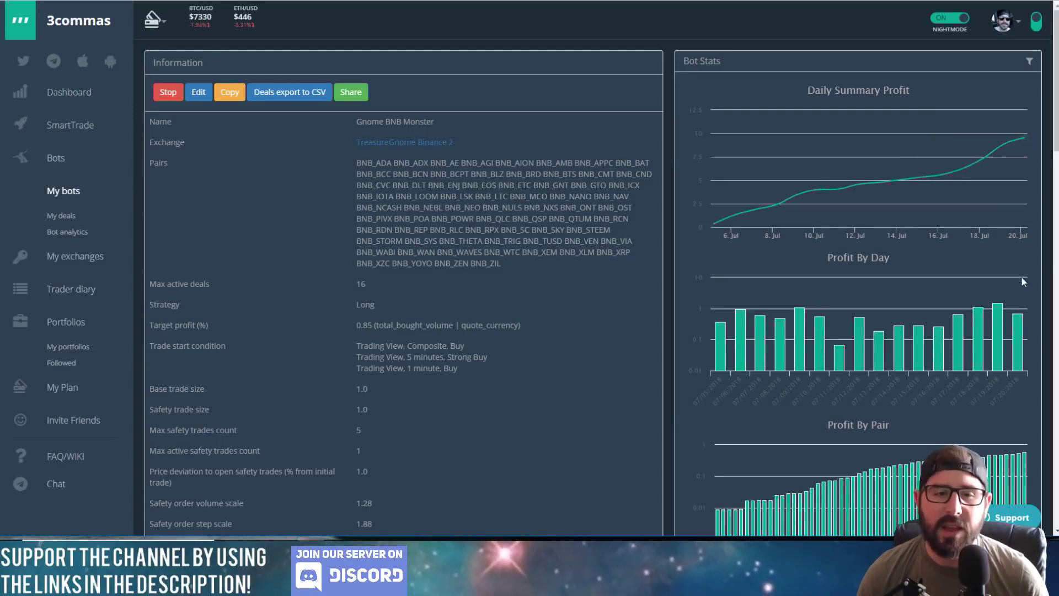
{"action": "mouse_move", "coordinate": [721, 346]}
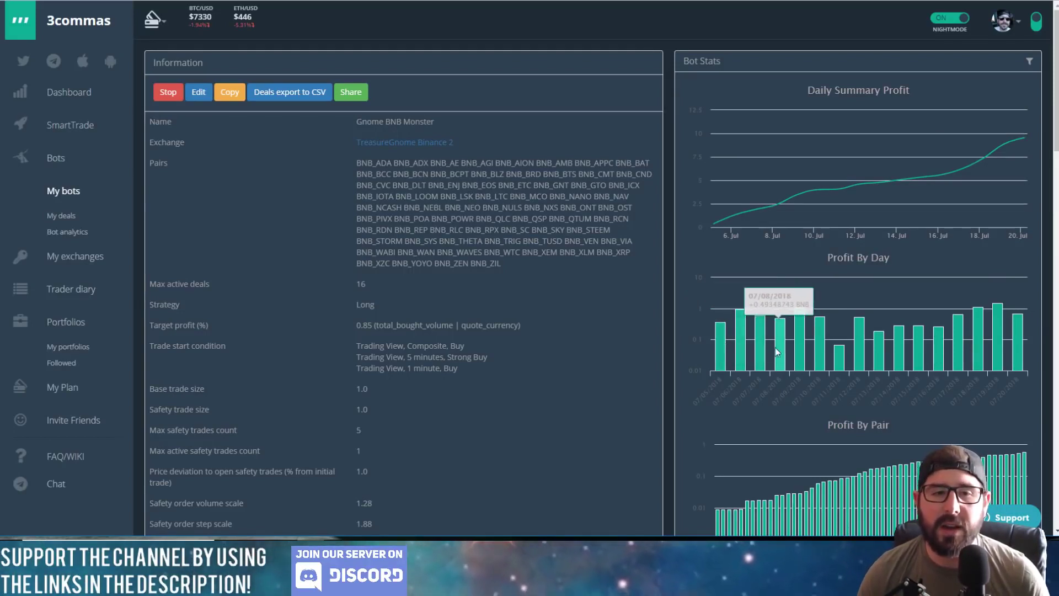
{"action": "mouse_move", "coordinate": [827, 348]}
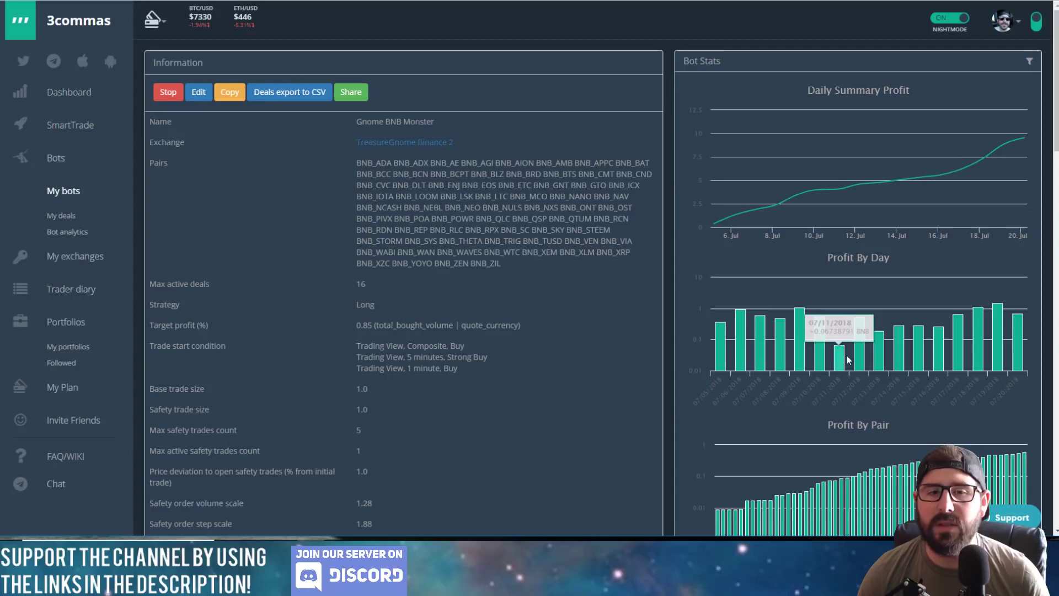
{"action": "mouse_move", "coordinate": [888, 356]}
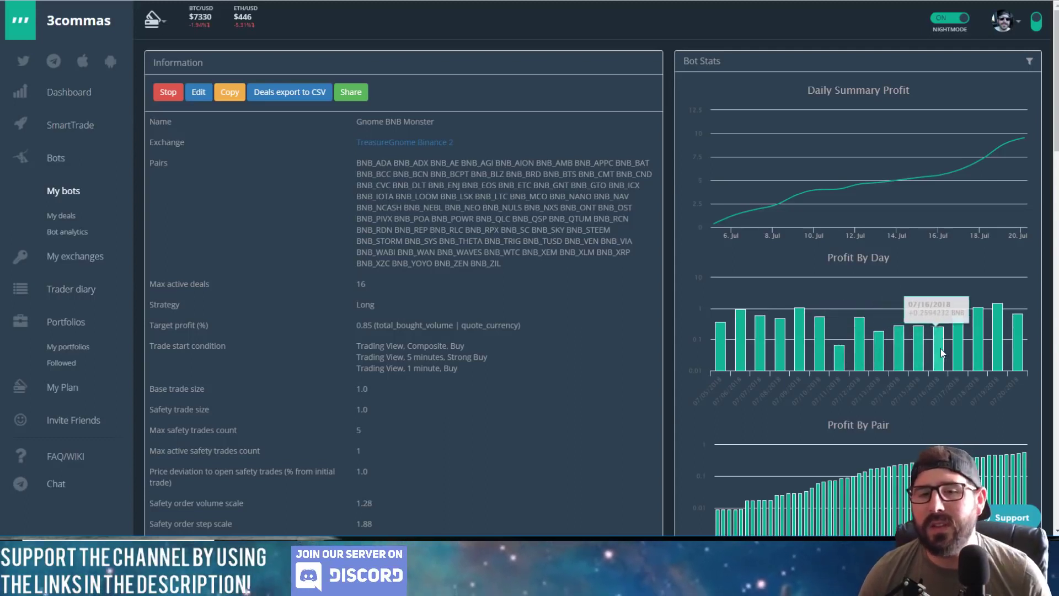
{"action": "mouse_move", "coordinate": [970, 344]}
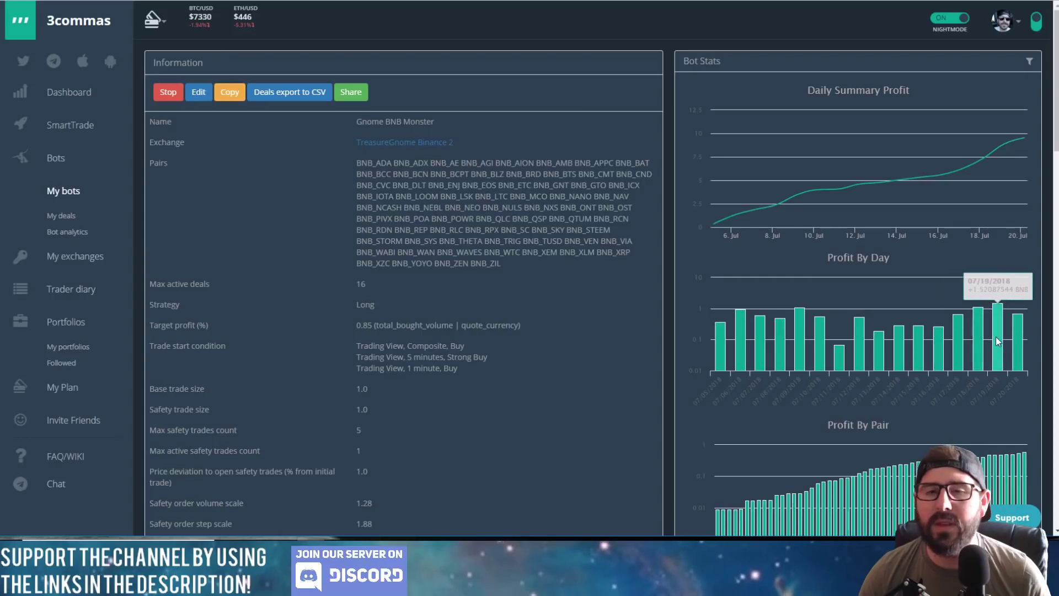
Step: In Stats, highlight the active deals reserve amount and the completed deals profit value
{"action": "scroll", "coordinate": [1002, 331], "scroll_direction": "down", "scroll_amount": 4}
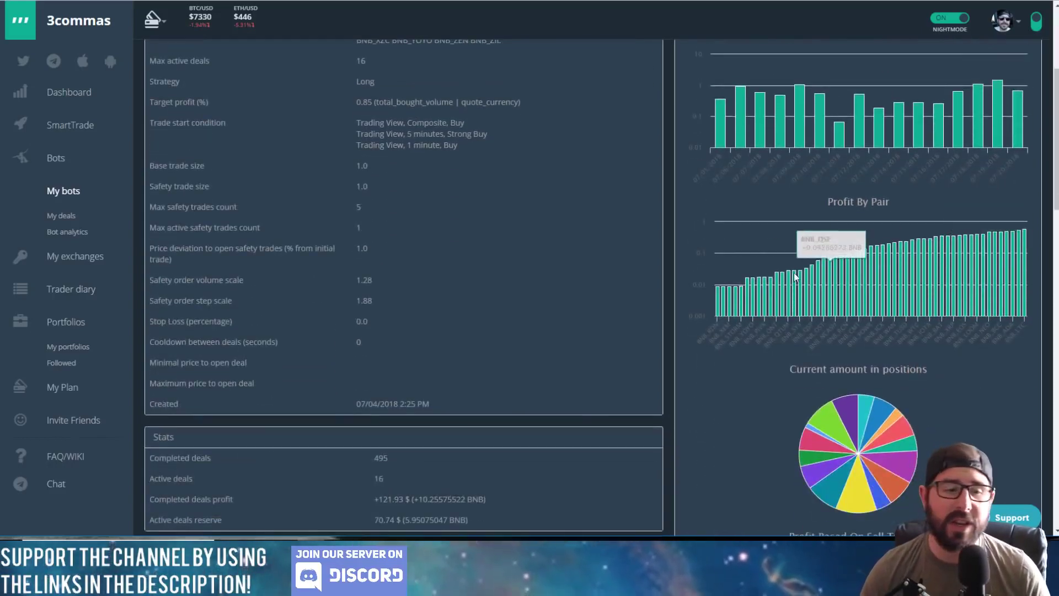
{"action": "scroll", "coordinate": [634, 292], "scroll_direction": "down", "scroll_amount": 2}
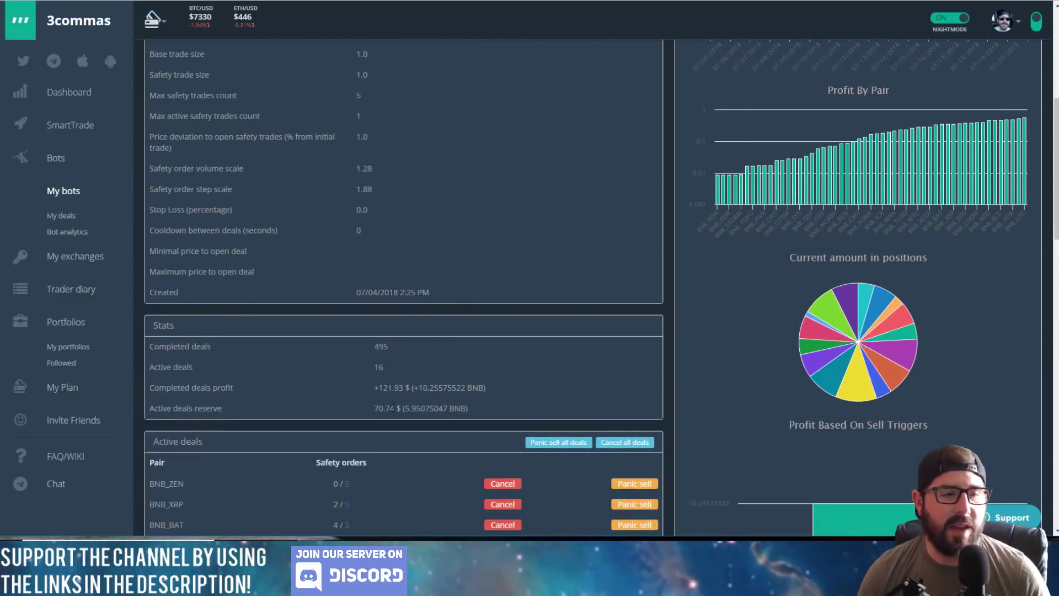
{"action": "left_click_drag", "start_coordinate": [494, 408], "coordinate": [387, 408]}
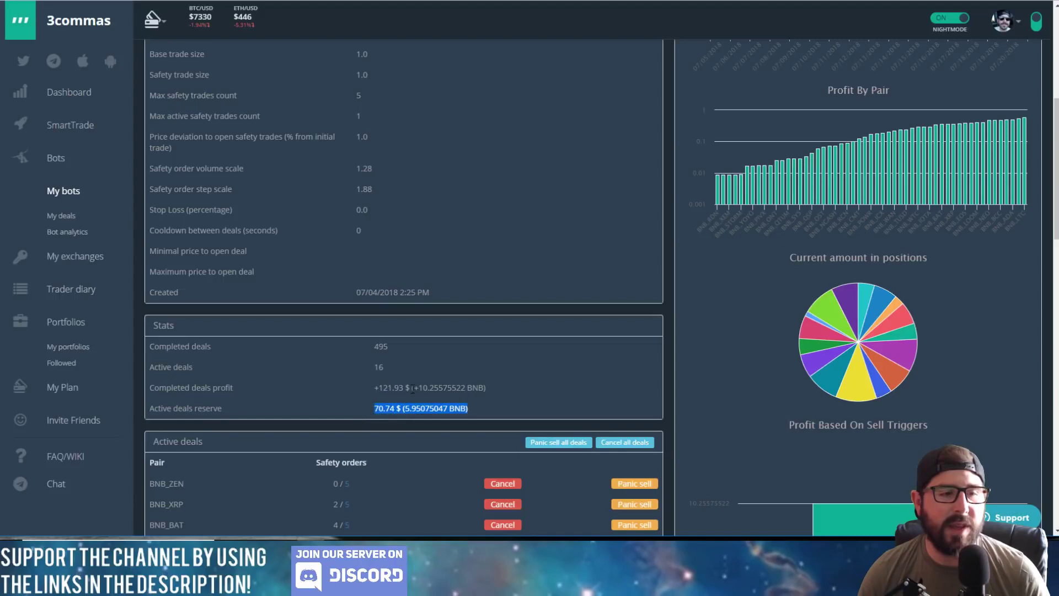
{"action": "left_click", "coordinate": [503, 403]}
{"action": "left_click_drag", "start_coordinate": [487, 388], "coordinate": [375, 399]}
{"action": "left_click", "coordinate": [352, 394]}
{"action": "left_click_drag", "start_coordinate": [506, 382], "coordinate": [359, 397]}
{"action": "left_click", "coordinate": [359, 394]}
Step: Review the Active deals list, then return to the top of the bot page
{"action": "scroll", "coordinate": [397, 358], "scroll_direction": "down", "scroll_amount": 6}
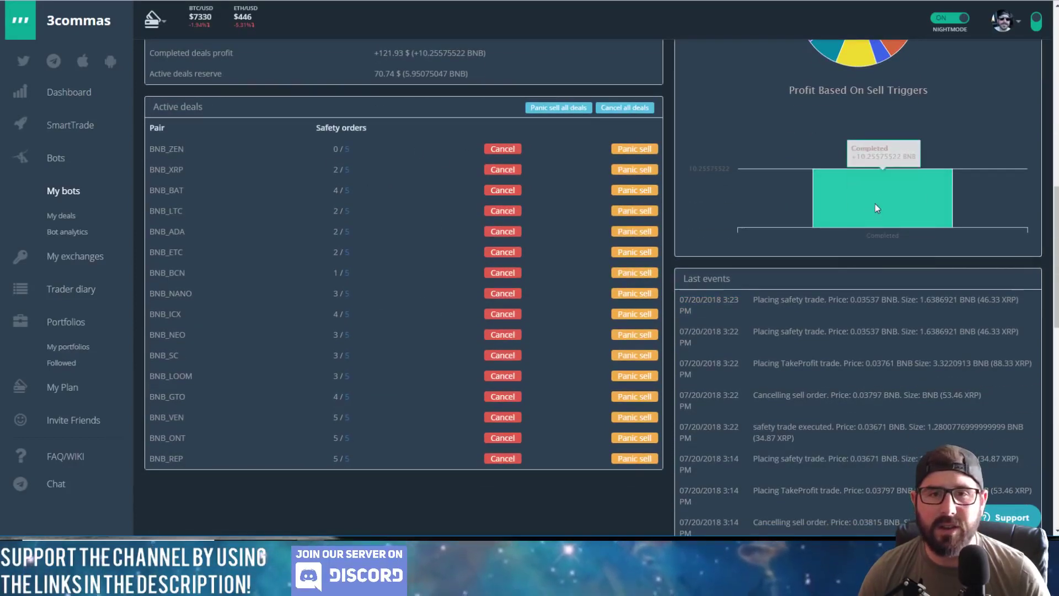
{"action": "scroll", "coordinate": [875, 203], "scroll_direction": "up", "scroll_amount": 1}
{"action": "scroll", "coordinate": [865, 221], "scroll_direction": "up", "scroll_amount": 2}
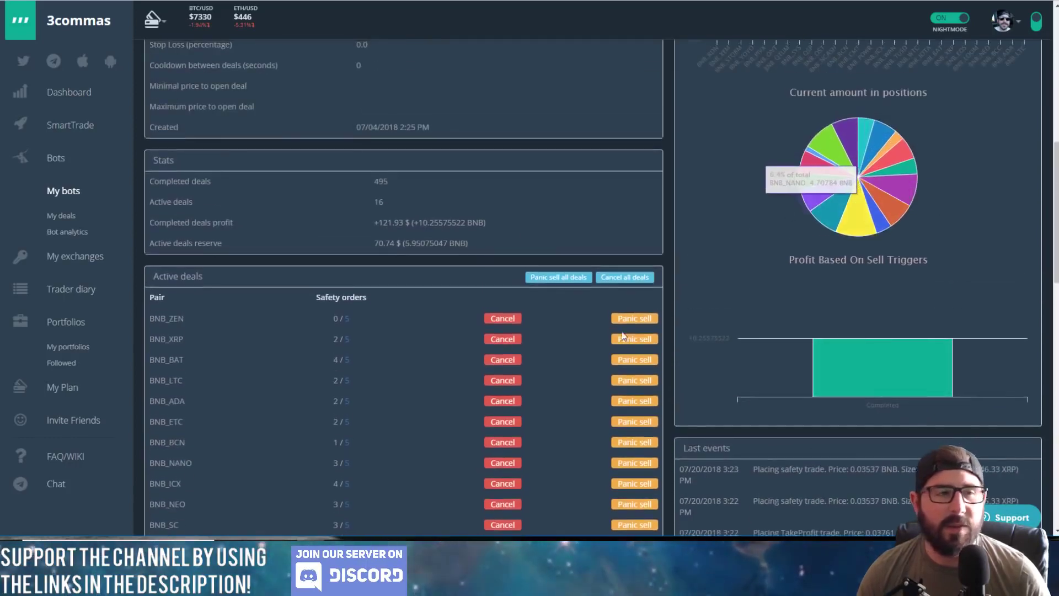
{"action": "scroll", "coordinate": [554, 388], "scroll_direction": "up", "scroll_amount": 3}
{"action": "scroll", "coordinate": [550, 364], "scroll_direction": "up", "scroll_amount": 6}
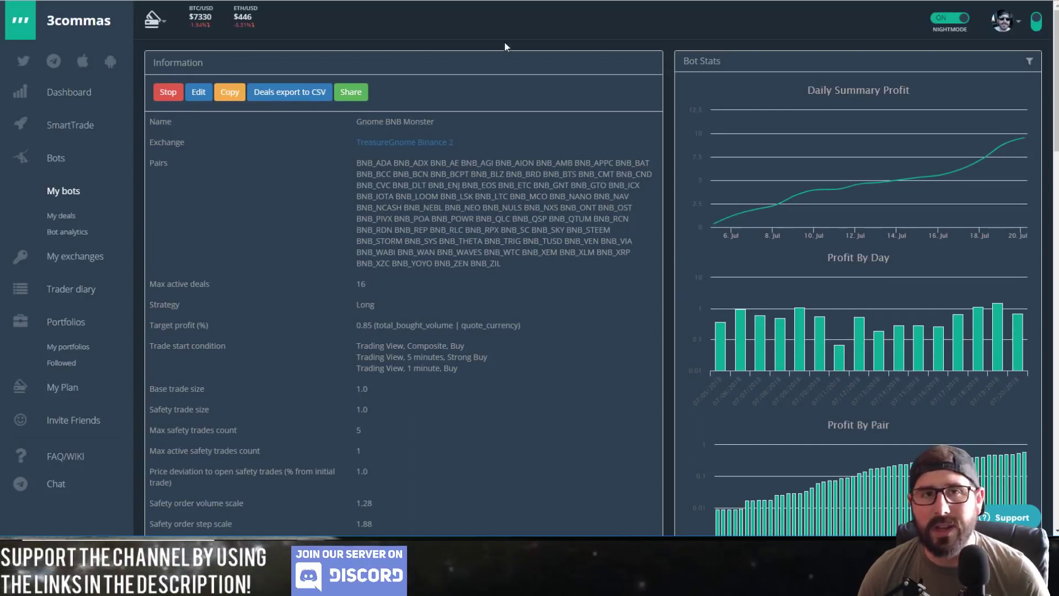
Step: Scroll through Gnome BNB Monster's settings form, checking 16 max deals and 0.85% target profit
{"action": "left_click", "coordinate": [203, 95]}
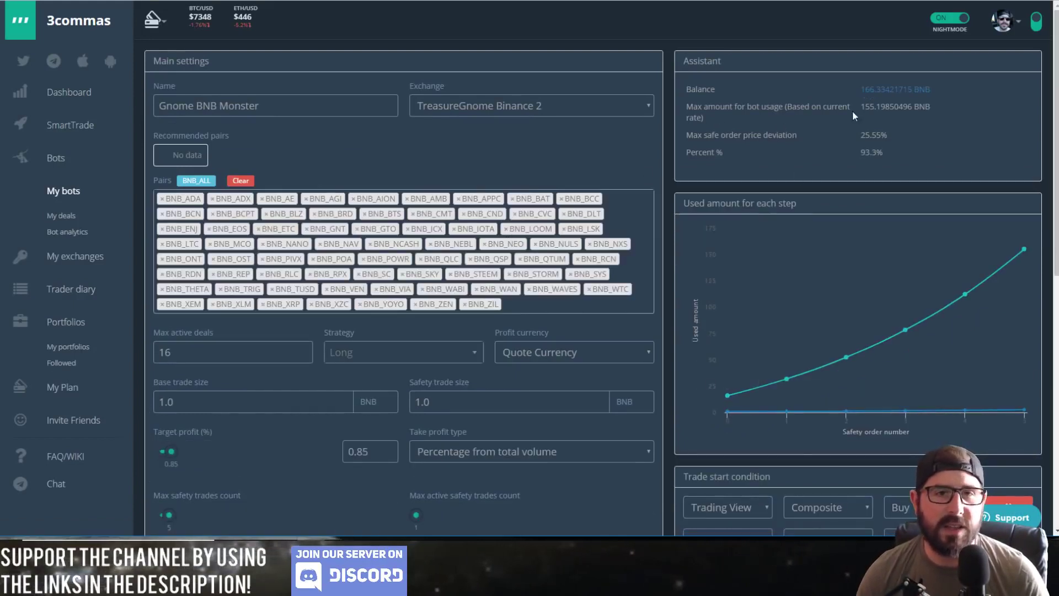
{"action": "scroll", "coordinate": [518, 132], "scroll_direction": "down", "scroll_amount": 3}
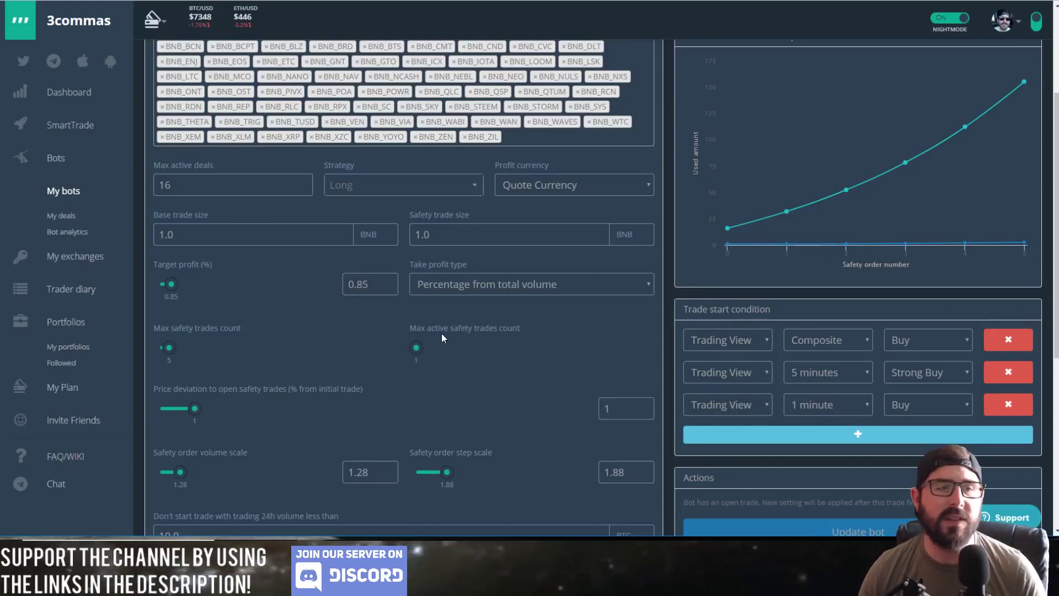
{"action": "scroll", "coordinate": [469, 345], "scroll_direction": "down", "scroll_amount": 3}
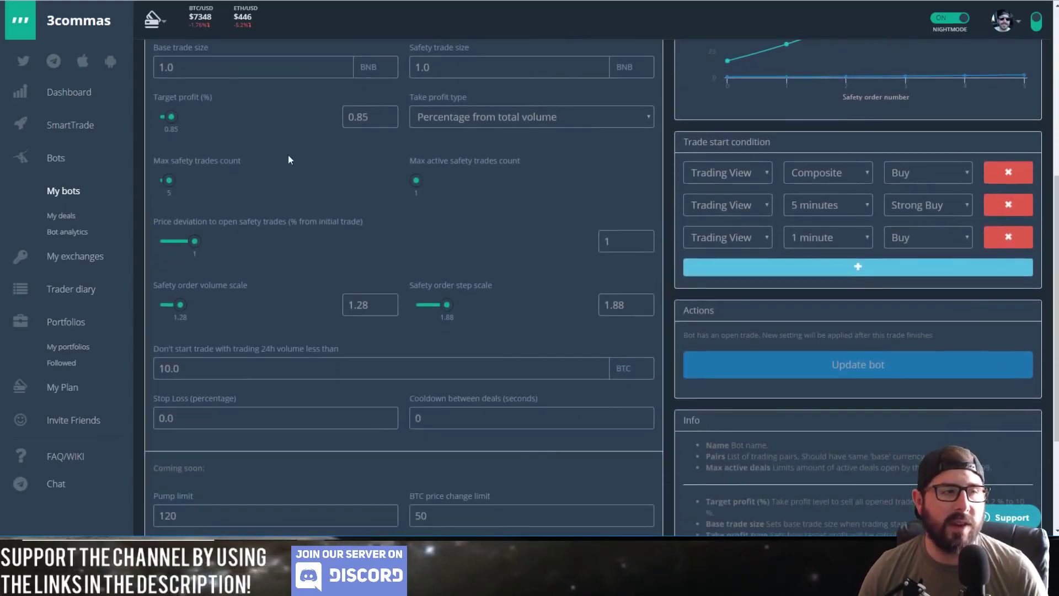
{"action": "scroll", "coordinate": [411, 165], "scroll_direction": "down", "scroll_amount": 3}
{"action": "scroll", "coordinate": [414, 172], "scroll_direction": "up", "scroll_amount": 9}
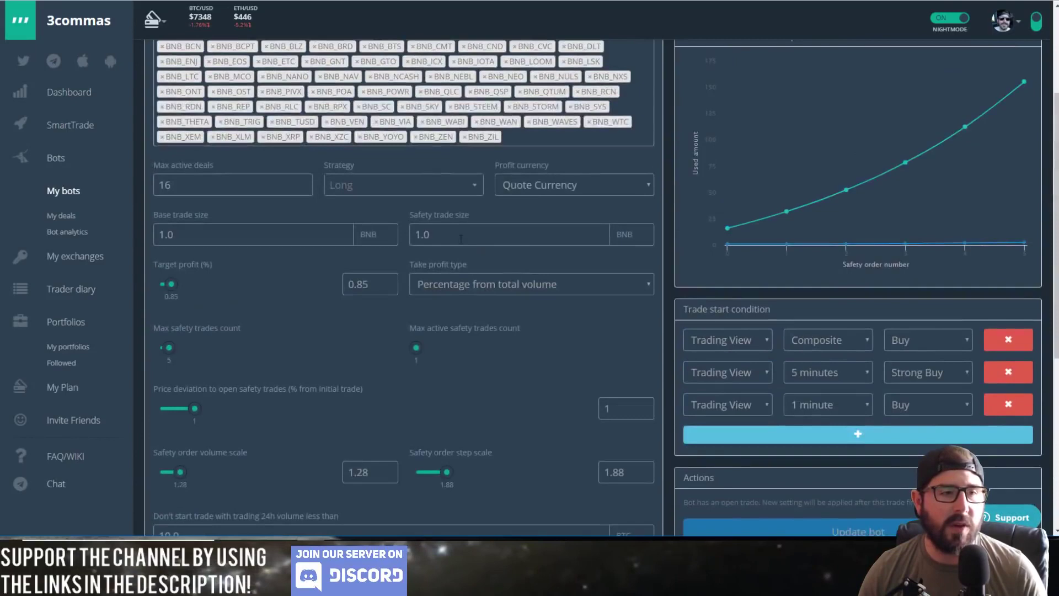
{"action": "scroll", "coordinate": [386, 161], "scroll_direction": "down", "scroll_amount": 3}
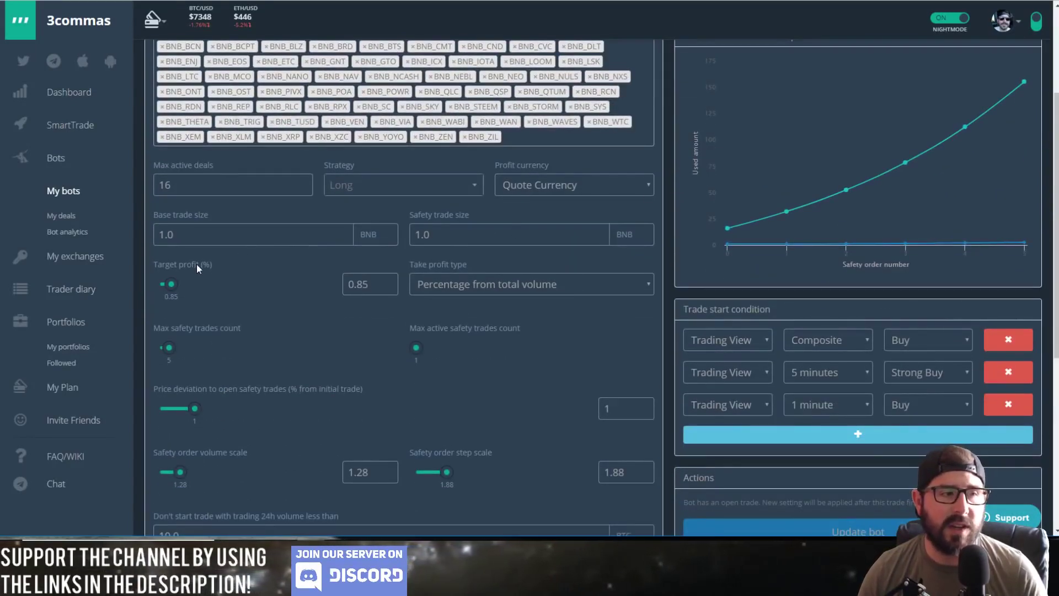
{"action": "scroll", "coordinate": [300, 328], "scroll_direction": "down", "scroll_amount": 2}
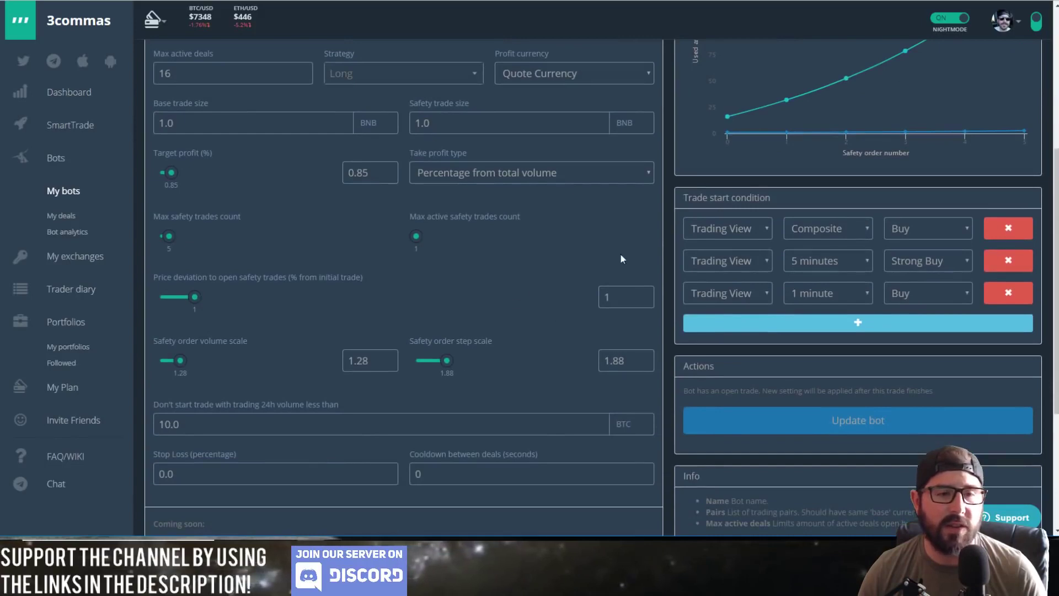
{"action": "scroll", "coordinate": [530, 252], "scroll_direction": "down", "scroll_amount": 2}
{"action": "scroll", "coordinate": [797, 354], "scroll_direction": "down", "scroll_amount": 2}
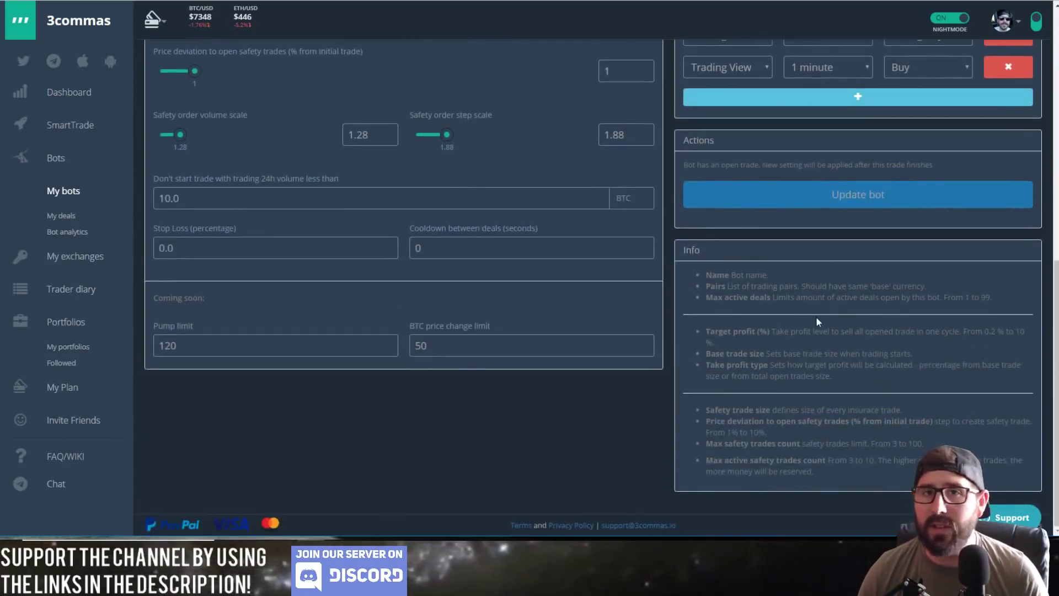
{"action": "scroll", "coordinate": [564, 251], "scroll_direction": "up", "scroll_amount": 8}
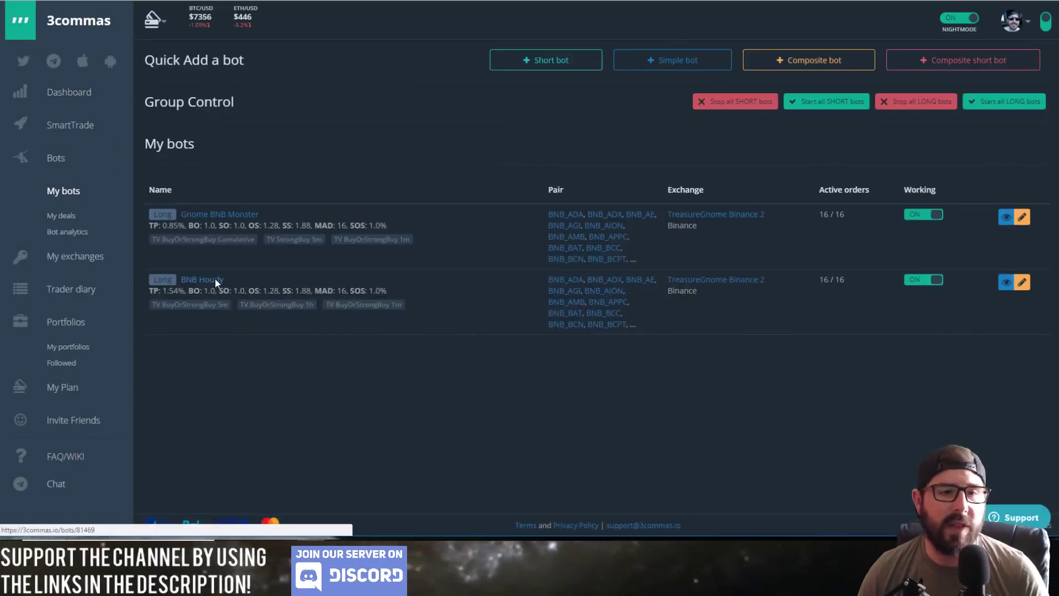
{"action": "left_click", "coordinate": [215, 283]}
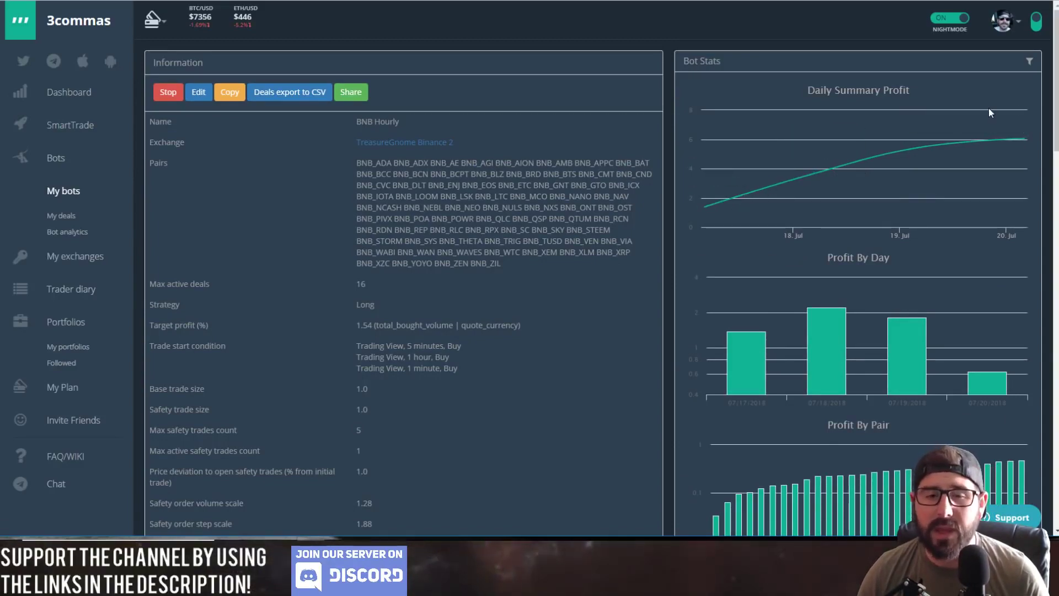
{"action": "scroll", "coordinate": [914, 155], "scroll_direction": "down", "scroll_amount": 1}
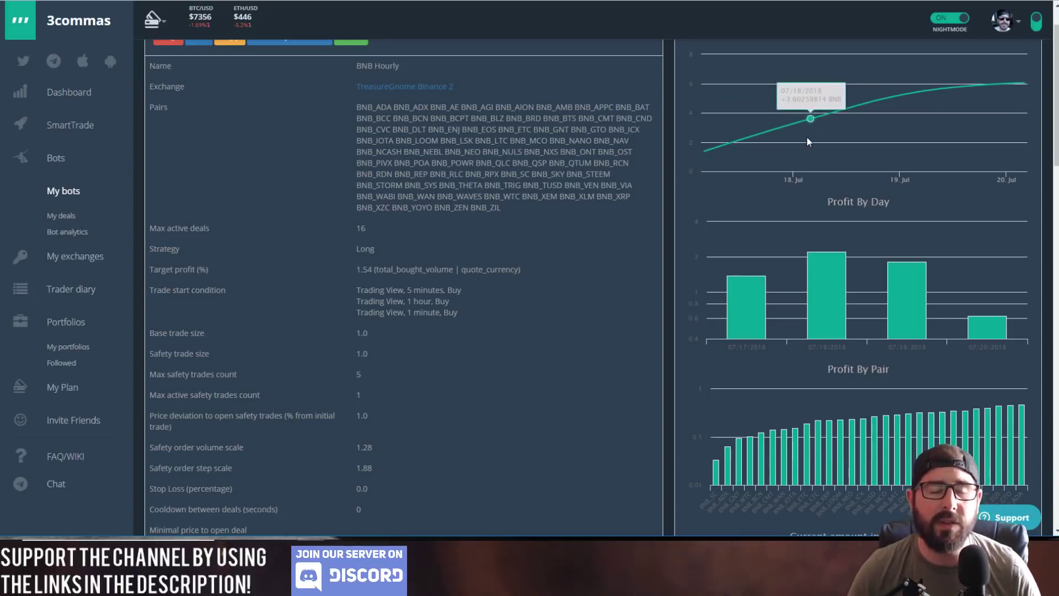
{"action": "scroll", "coordinate": [999, 153], "scroll_direction": "down", "scroll_amount": 6}
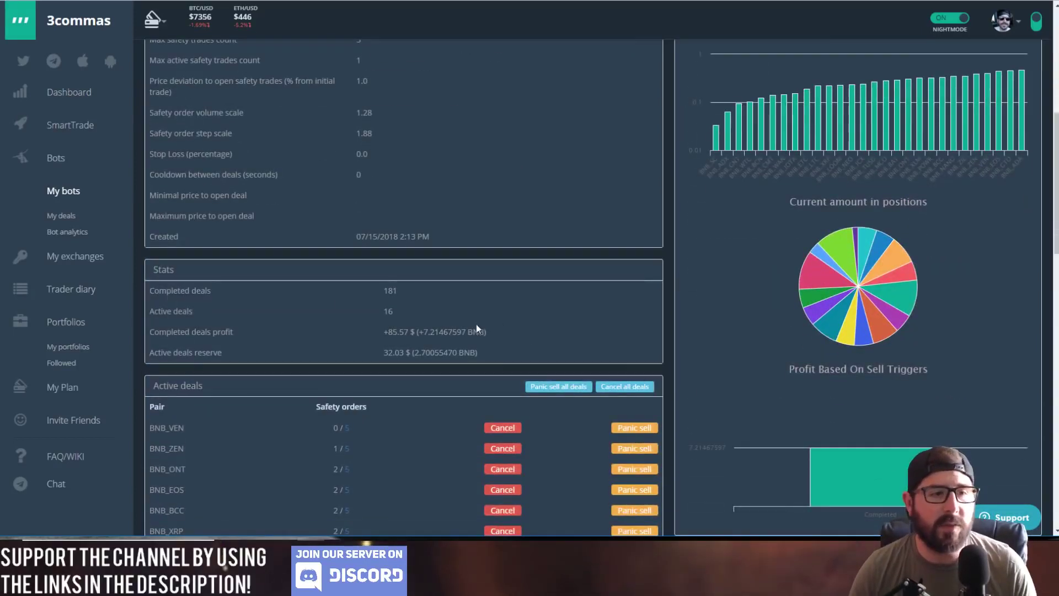
{"action": "left_click_drag", "start_coordinate": [511, 336], "coordinate": [418, 337]}
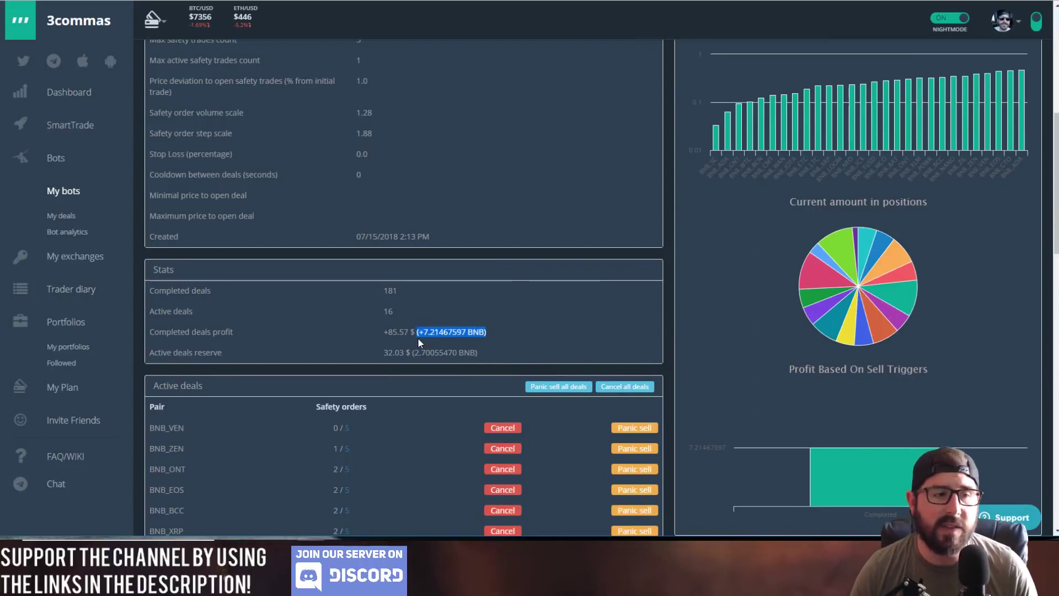
{"action": "left_click", "coordinate": [381, 345]}
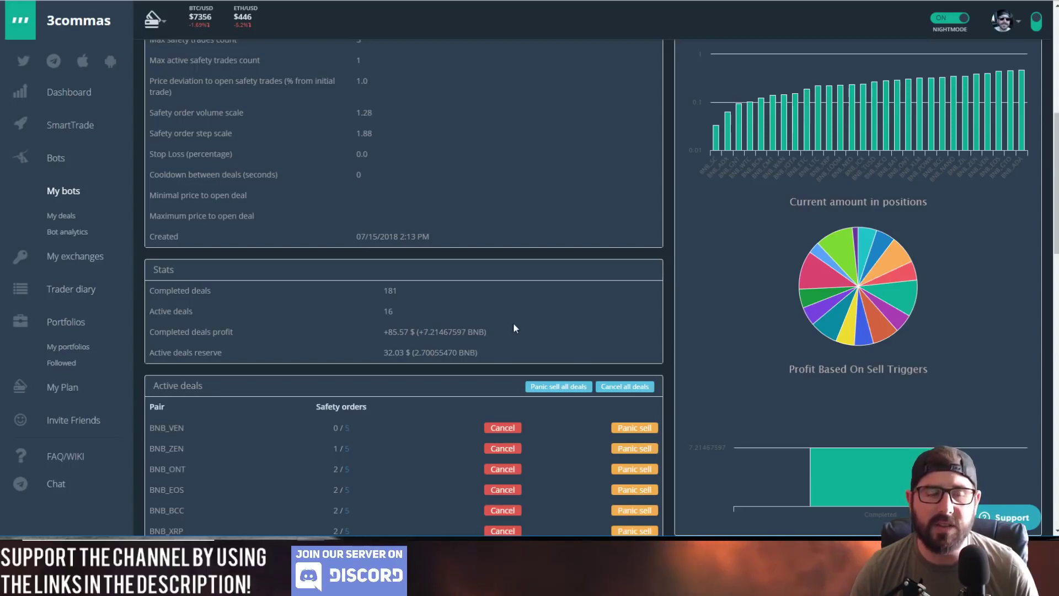
{"action": "scroll", "coordinate": [798, 309], "scroll_direction": "up", "scroll_amount": 5}
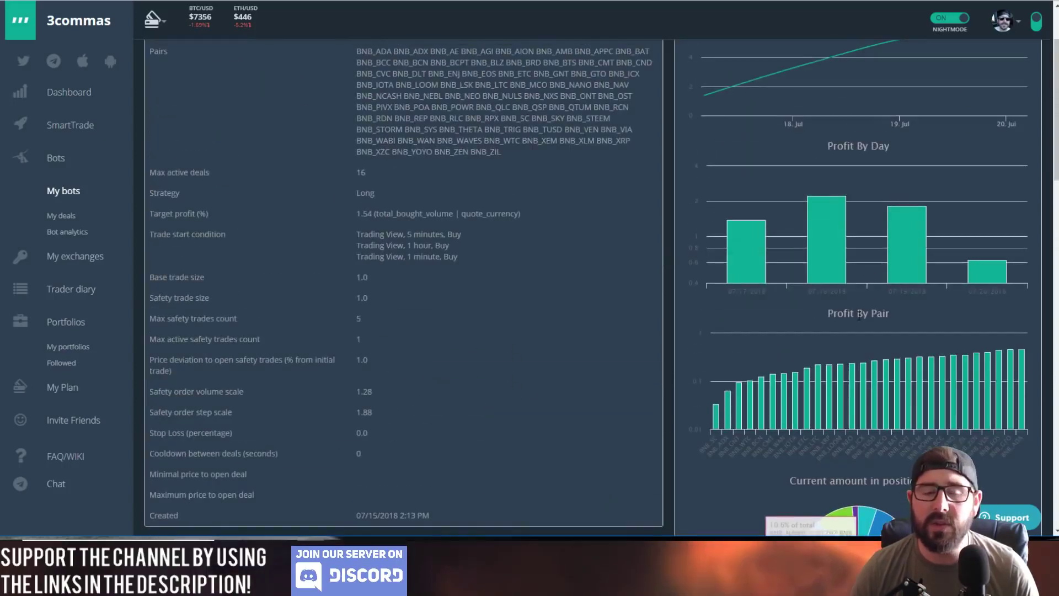
{"action": "scroll", "coordinate": [859, 315], "scroll_direction": "up", "scroll_amount": 2}
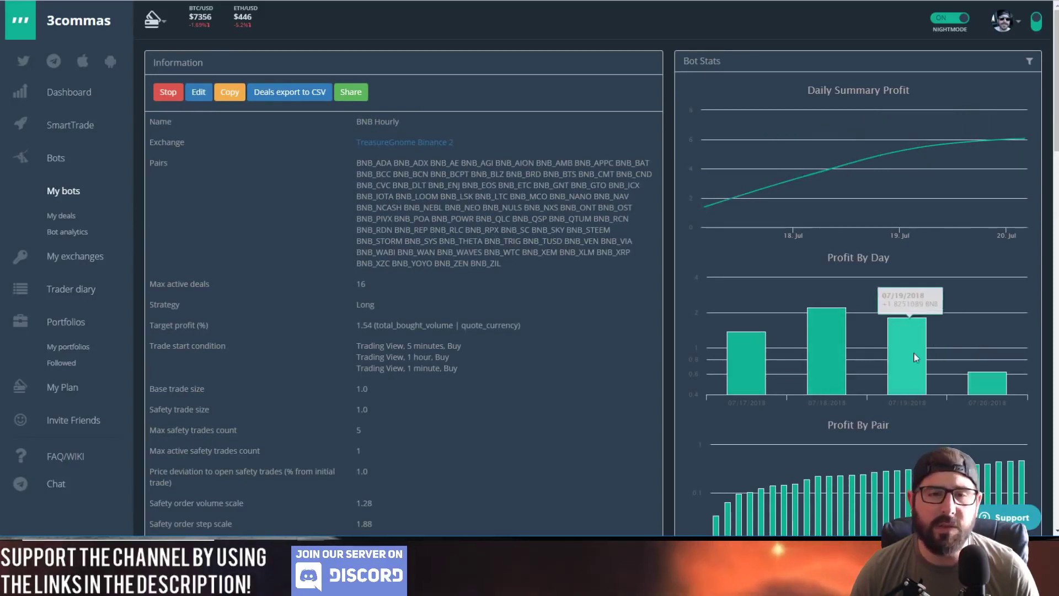
{"action": "scroll", "coordinate": [438, 293], "scroll_direction": "down", "scroll_amount": 10}
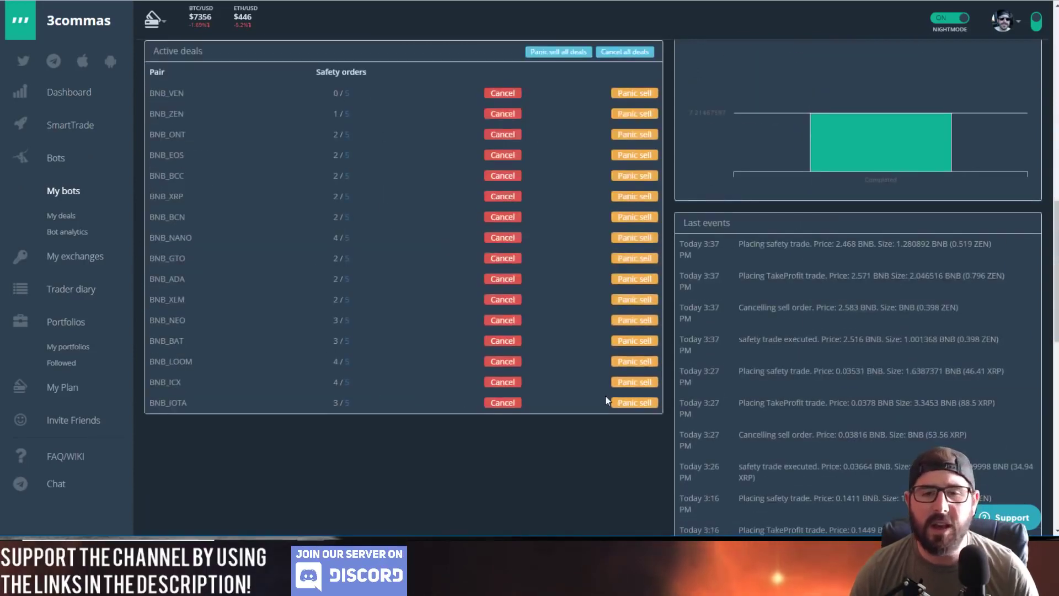
{"action": "scroll", "coordinate": [609, 400], "scroll_direction": "up", "scroll_amount": 5}
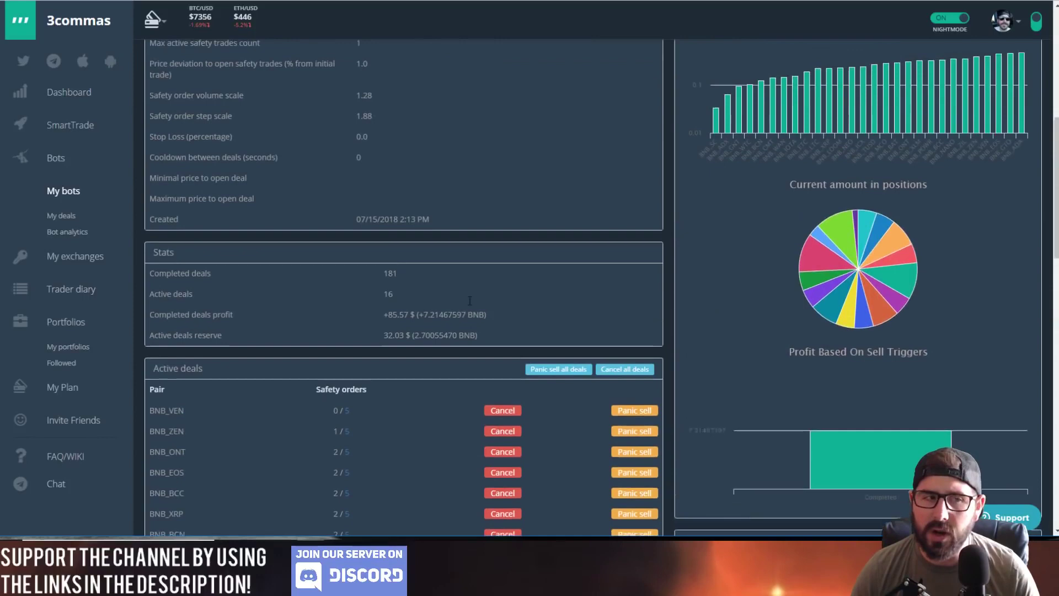
{"action": "scroll", "coordinate": [469, 300], "scroll_direction": "up", "scroll_amount": 1}
{"action": "scroll", "coordinate": [470, 283], "scroll_direction": "up", "scroll_amount": 1}
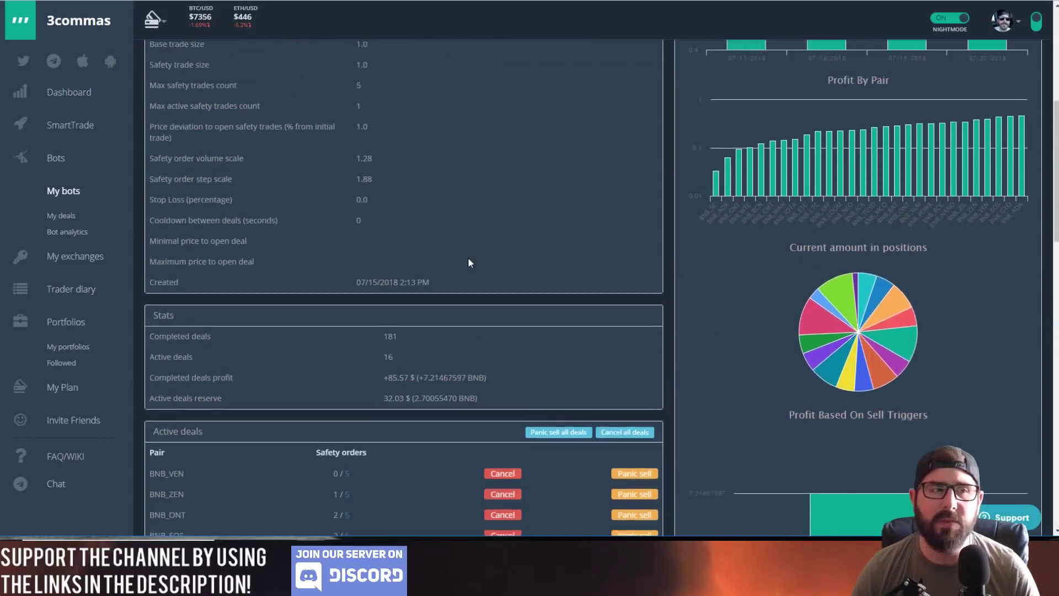
{"action": "scroll", "coordinate": [467, 262], "scroll_direction": "up", "scroll_amount": 2}
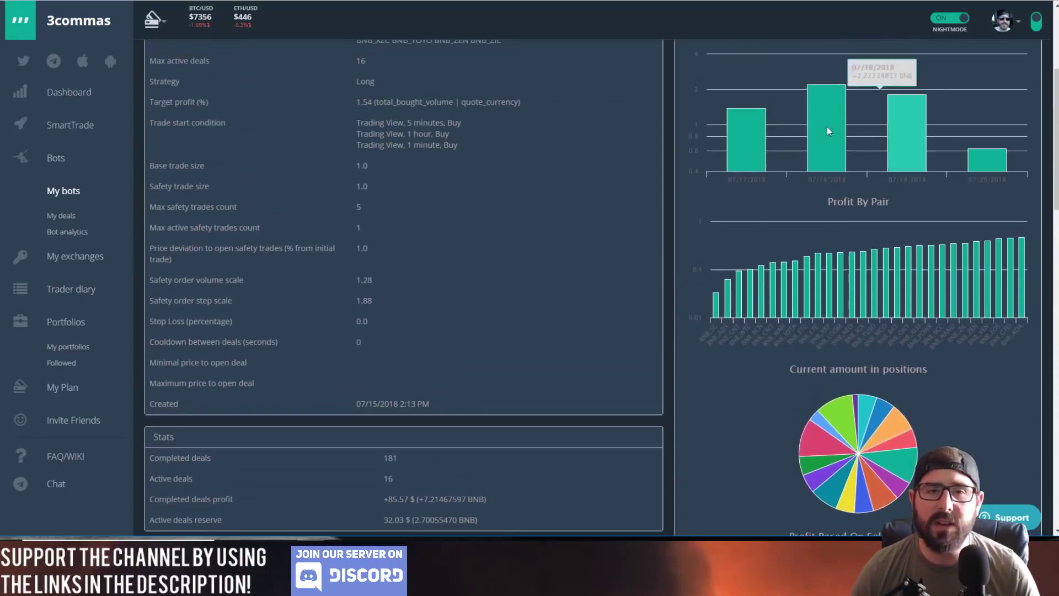
{"action": "mouse_move", "coordinate": [917, 130]}
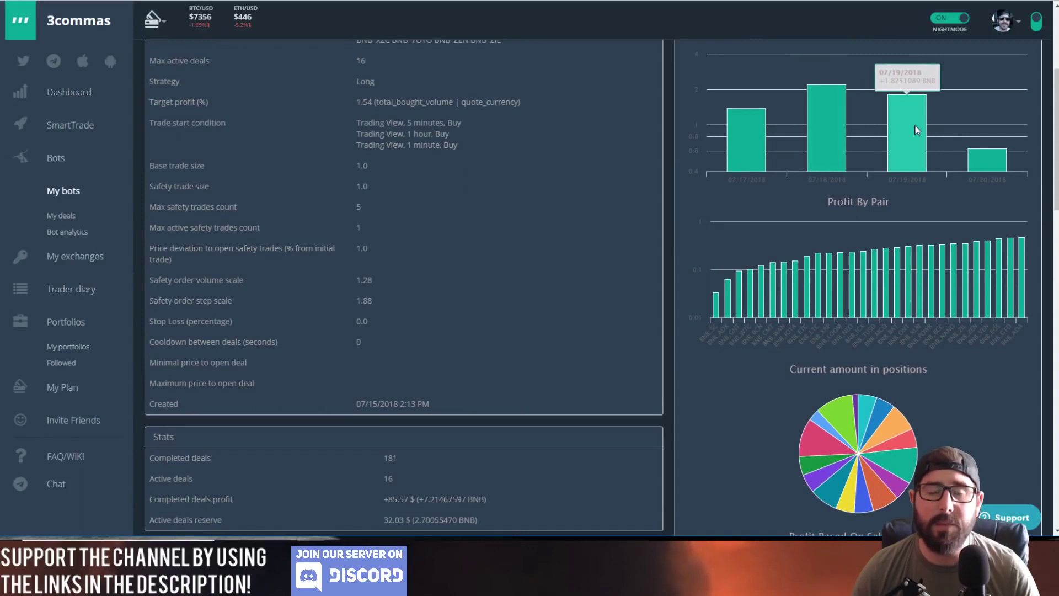
{"action": "mouse_move", "coordinate": [734, 124]}
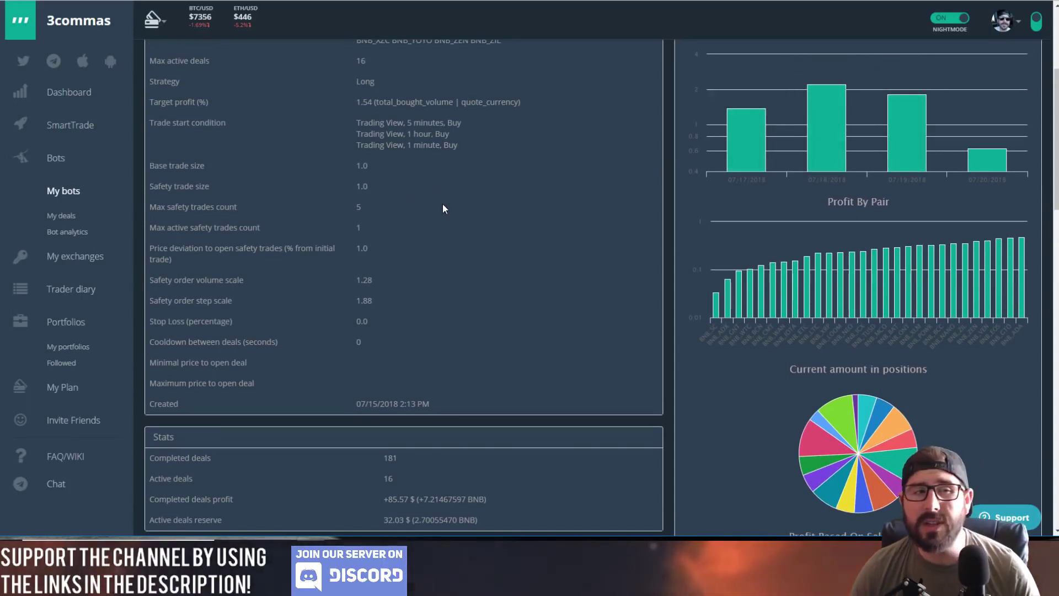
{"action": "scroll", "coordinate": [442, 203], "scroll_direction": "up", "scroll_amount": 1}
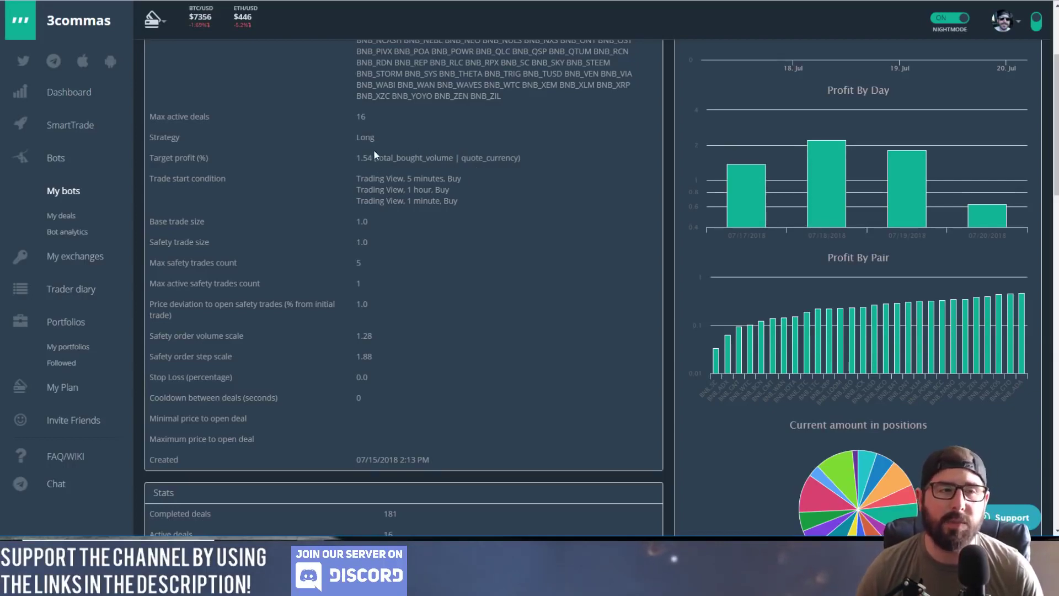
{"action": "scroll", "coordinate": [462, 195], "scroll_direction": "down", "scroll_amount": 2}
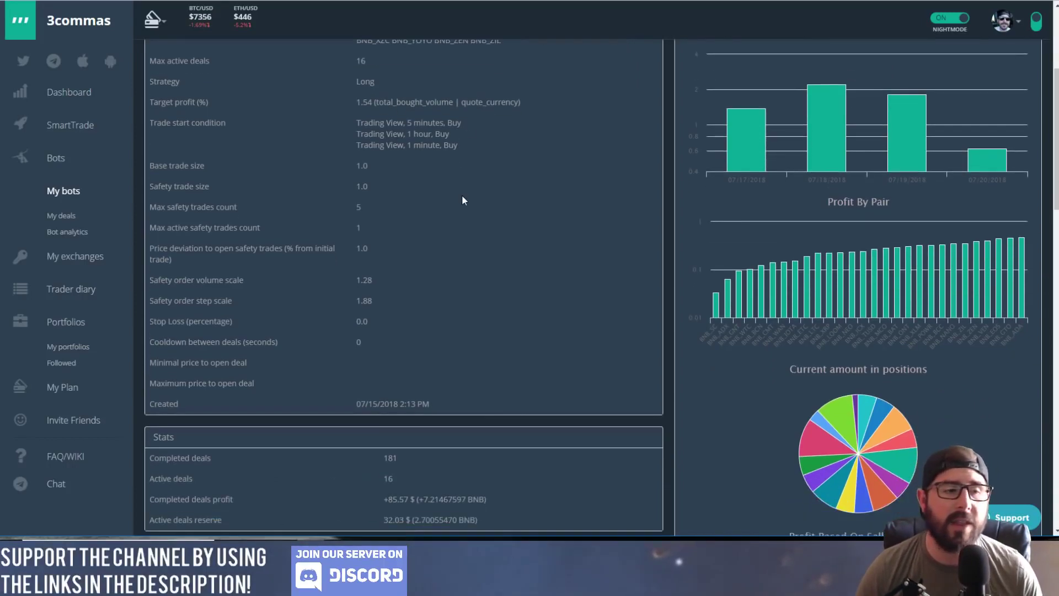
{"action": "scroll", "coordinate": [433, 214], "scroll_direction": "up", "scroll_amount": 5}
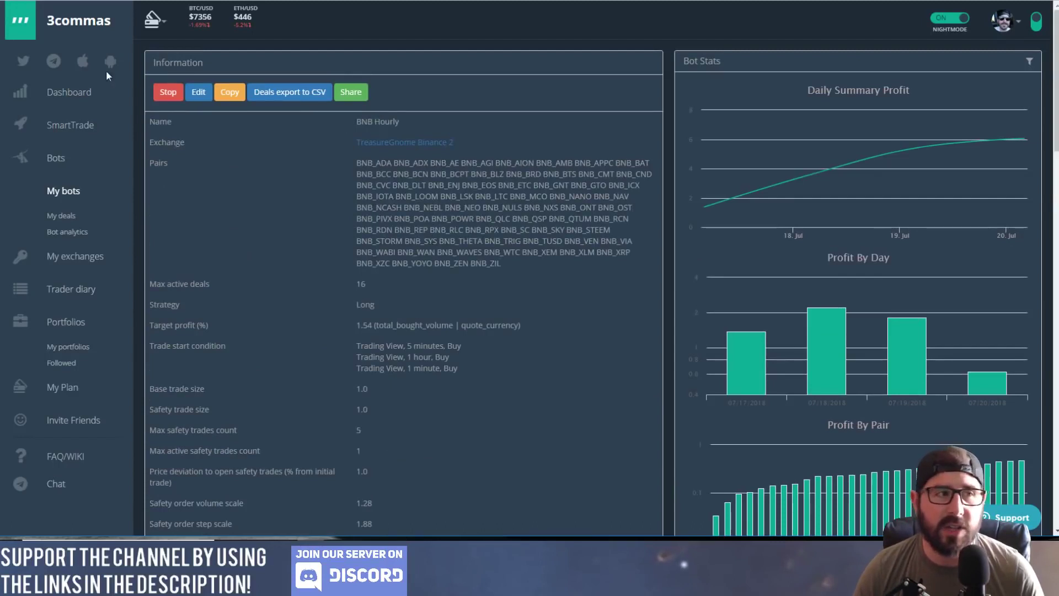
{"action": "left_click", "coordinate": [72, 194]}
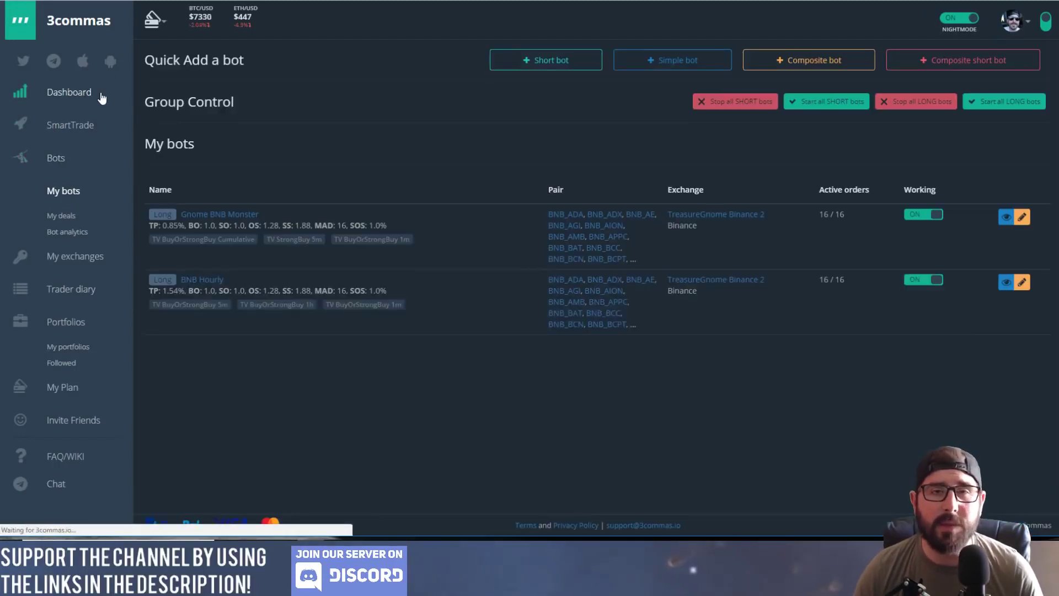